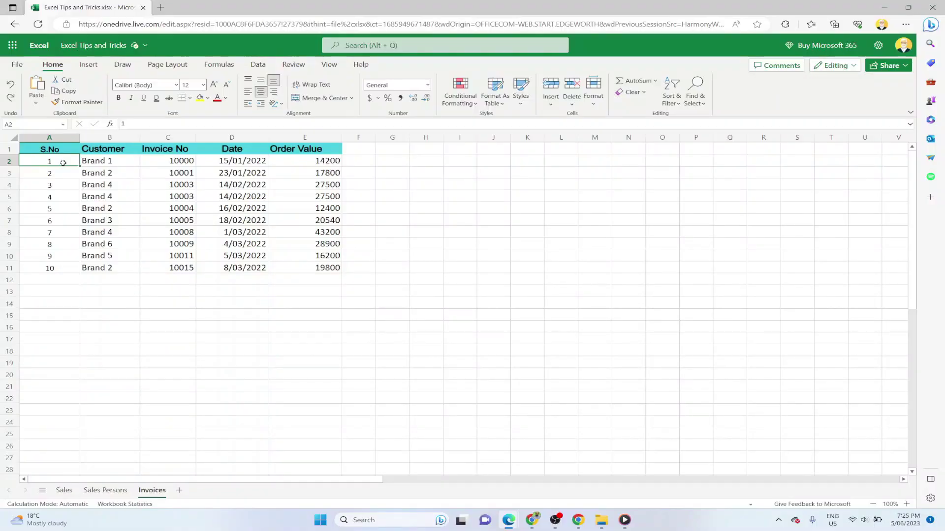
Copy serial numbers 1–10 from A2:A11 and paste them into A12:A21.
left_click_drag(63, 162, 72, 273)
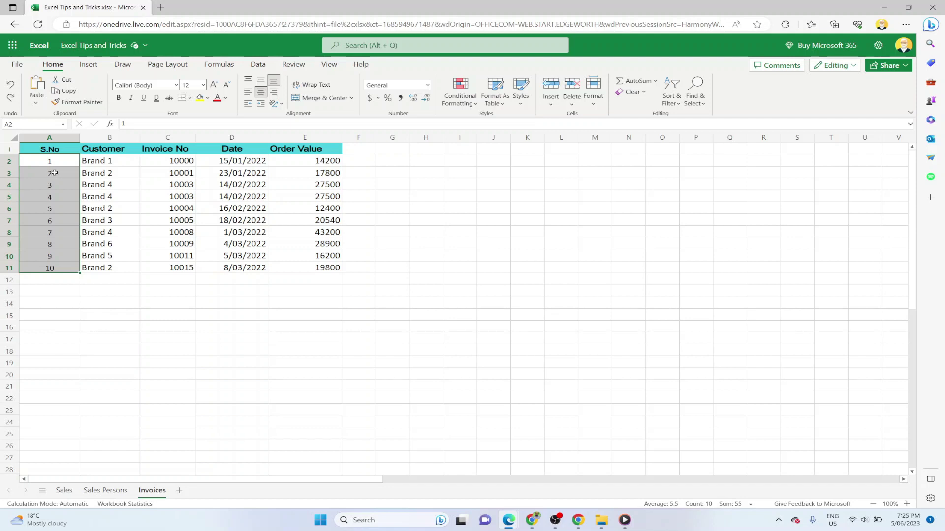
key("ctrl+c")
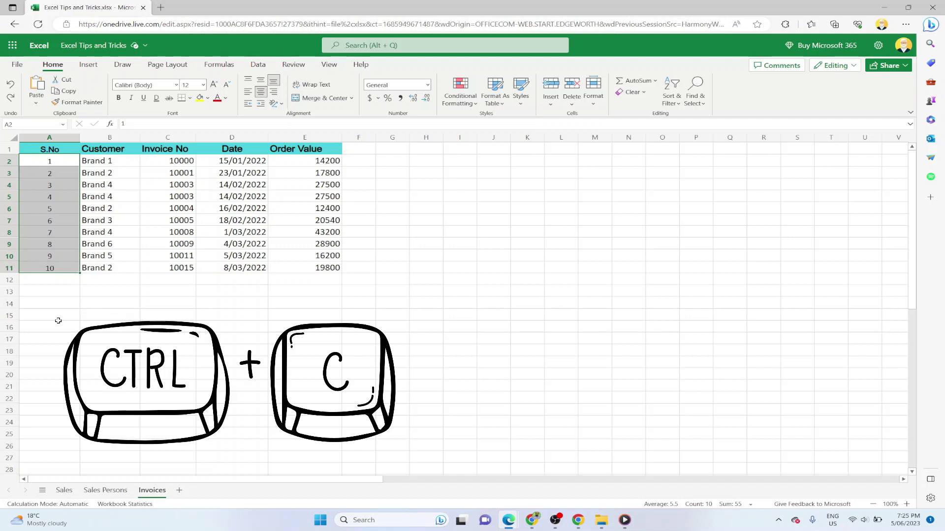
key("ctrl+c")
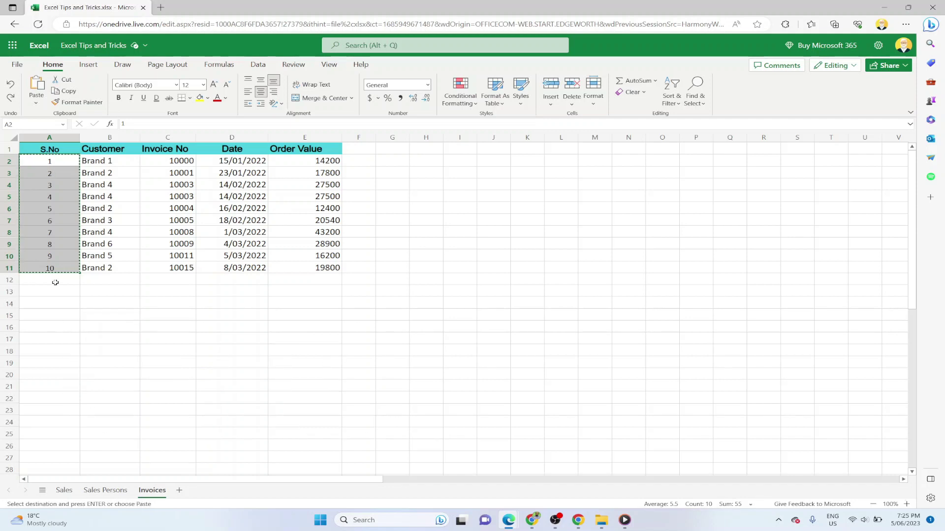
left_click(55, 282)
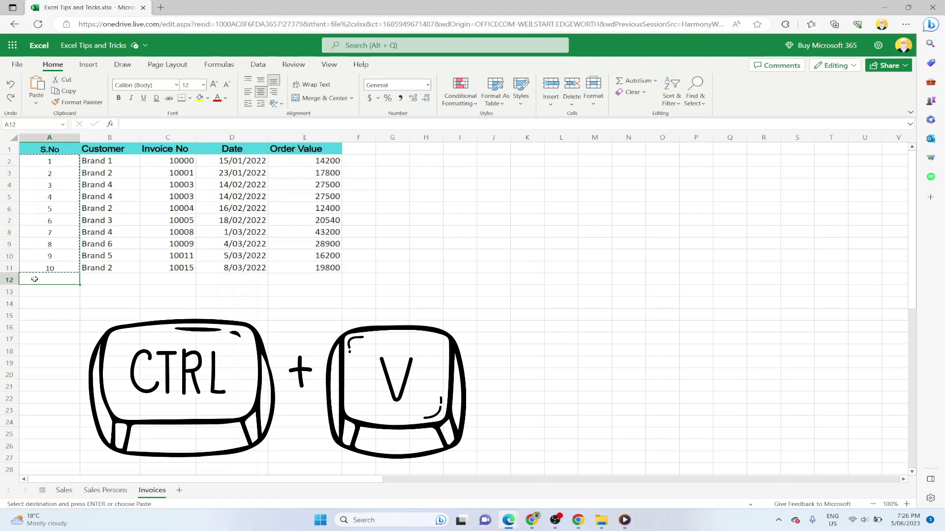
key("ctrl+v")
left_click(62, 149)
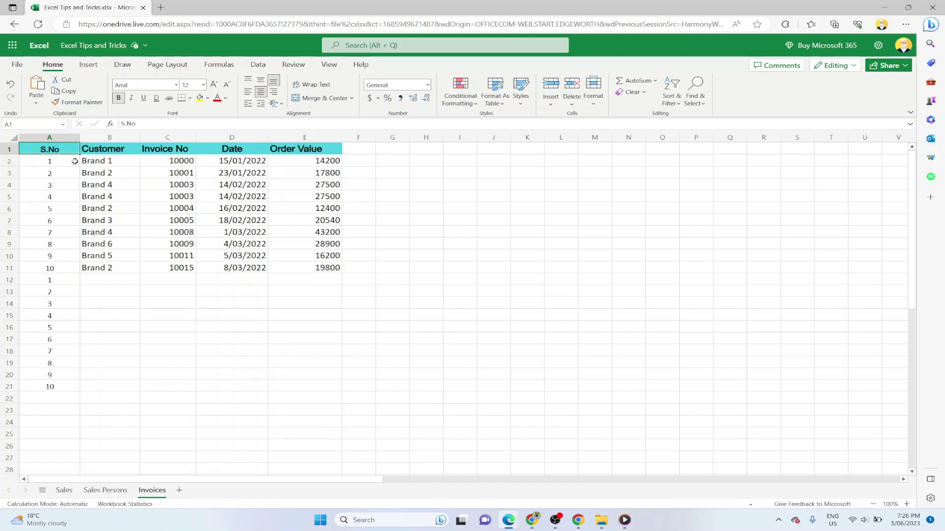
Sort the rows ascending by S.No using Sort & Filter's Sort Ascending.
left_click(677, 105)
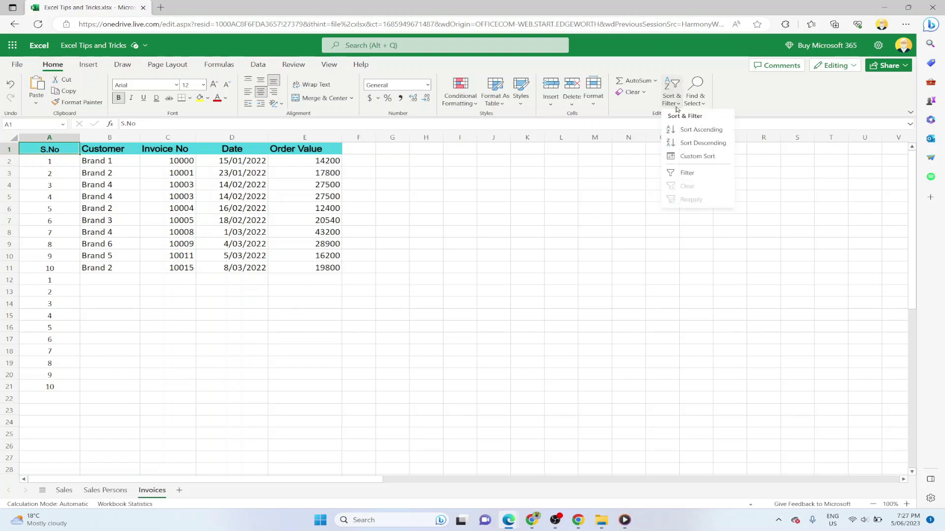
left_click(714, 130)
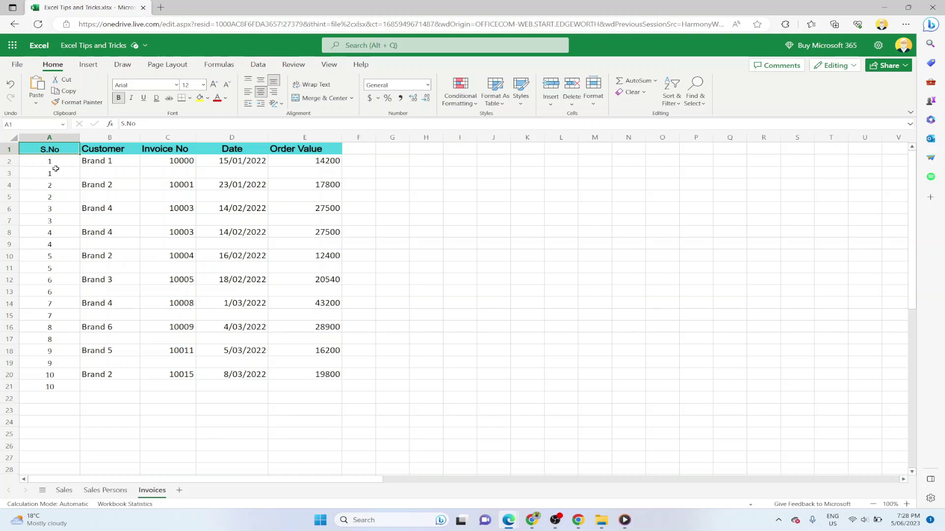
Enter 1 in A2 and 2 in A4, extend the series down, then delete column A's serial numbers.
left_click(57, 165)
left_click_drag(55, 162, 56, 383)
left_click(51, 163)
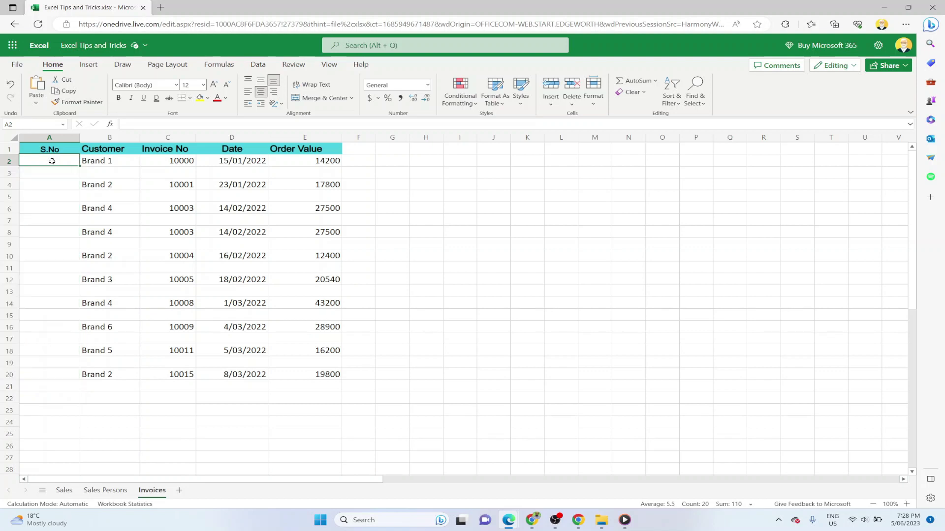
type("1")
left_click(60, 187)
type("2")
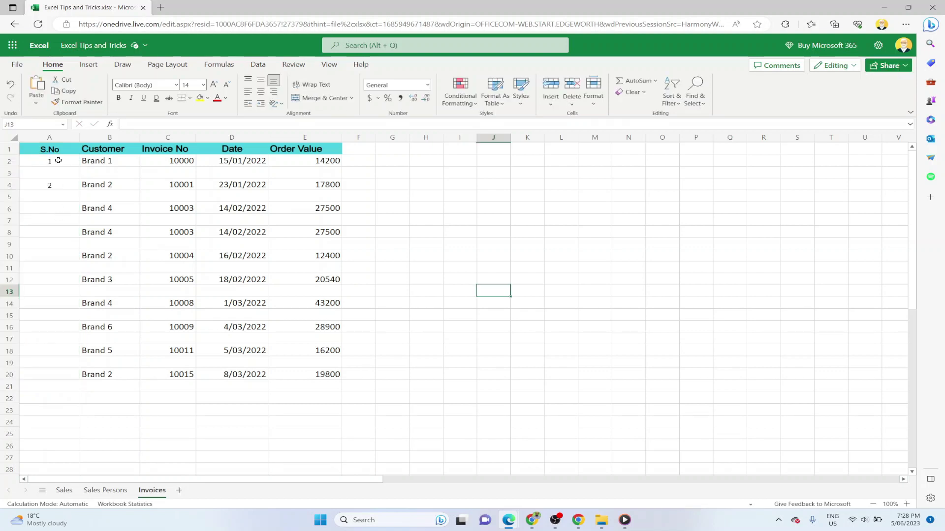
left_click_drag(51, 162, 76, 378)
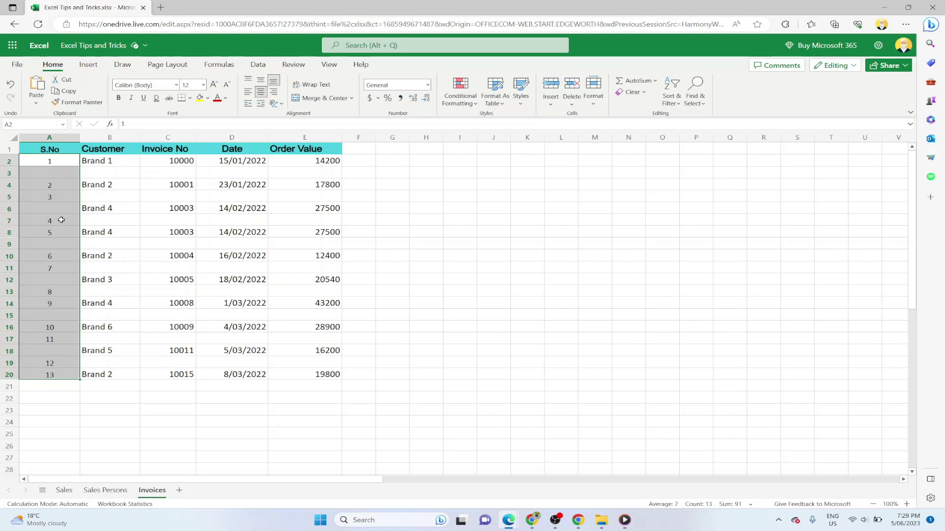
key("Delete")
Type the formula =IF(B2="","",COUNTA($B$2:B2)) into cell A2.
left_click(69, 208)
left_click(61, 164)
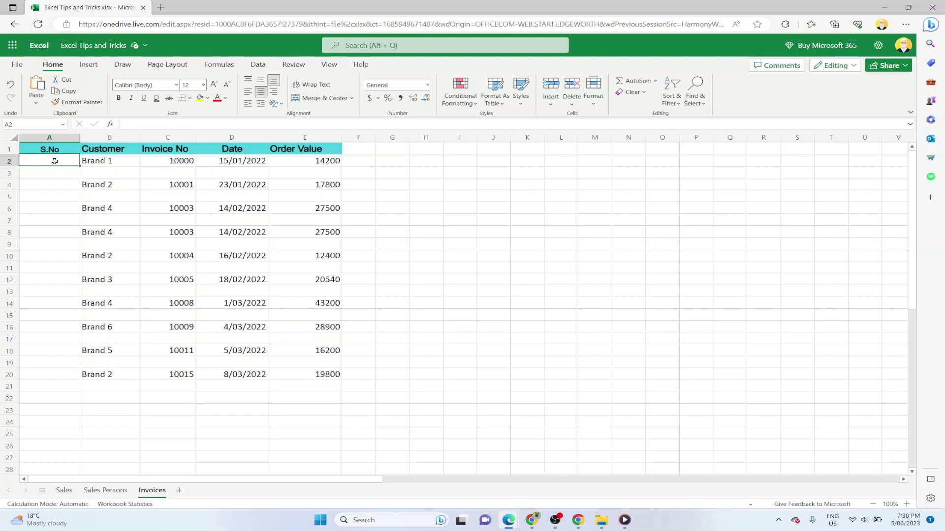
left_click(143, 121)
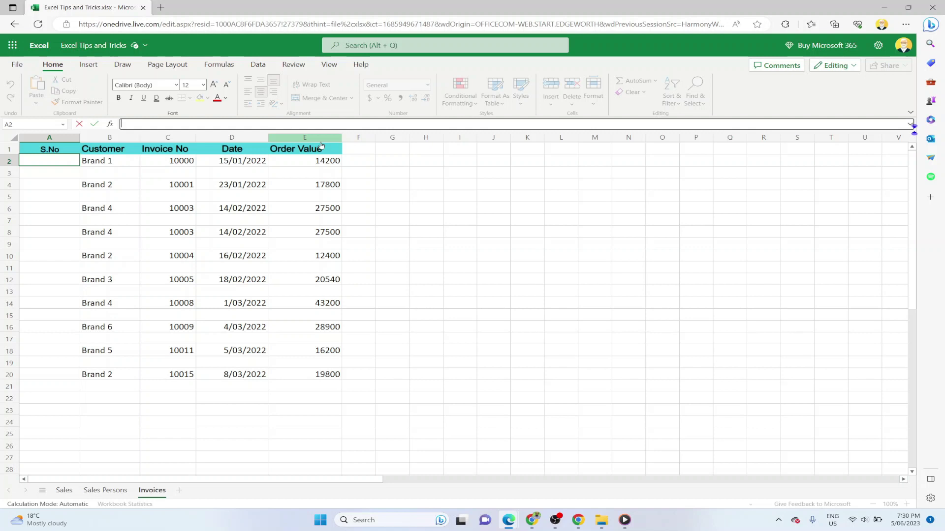
type("=if")
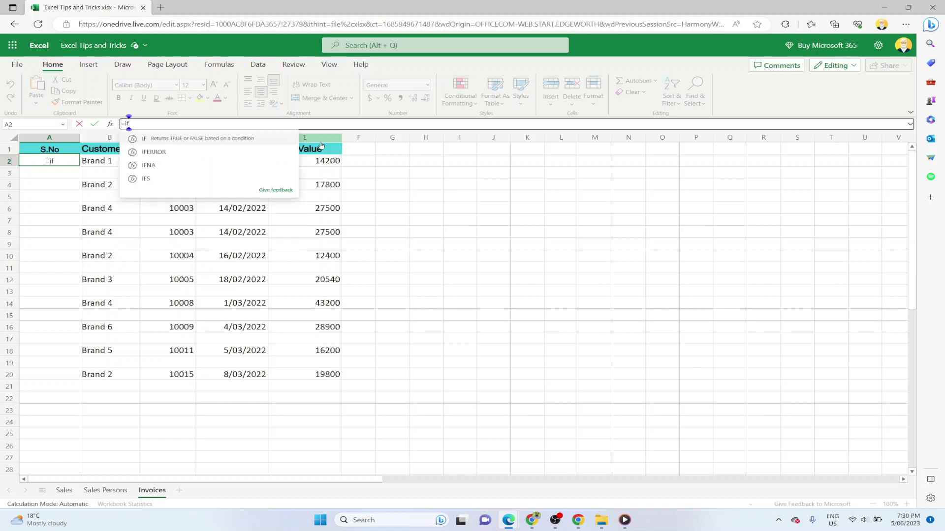
type("(")
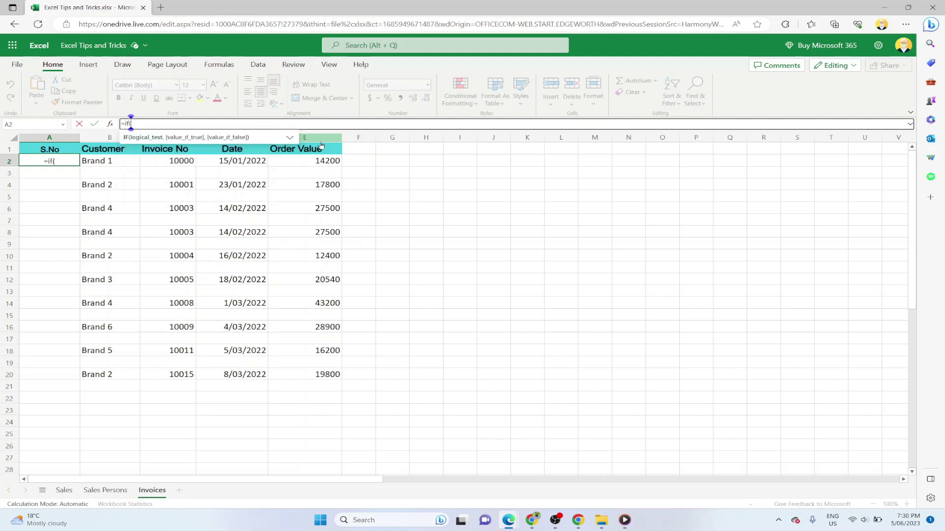
left_click(114, 164)
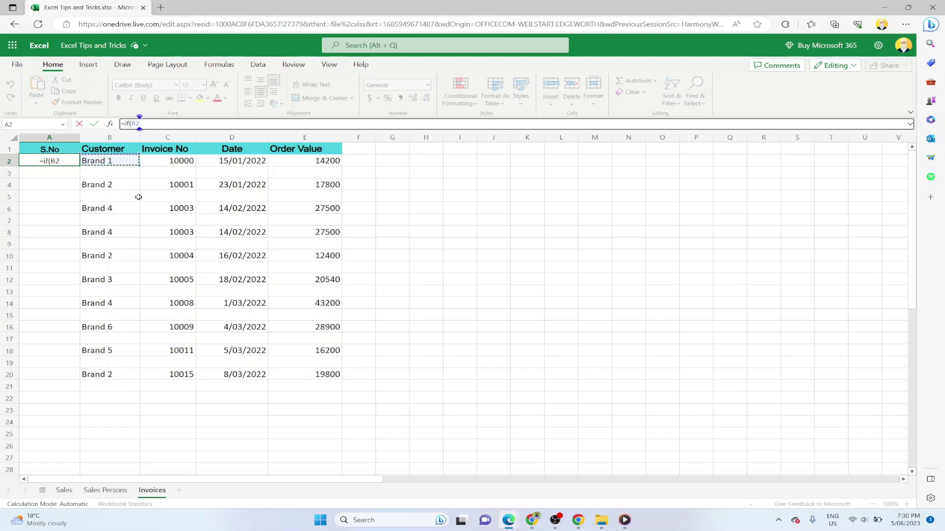
type("=")
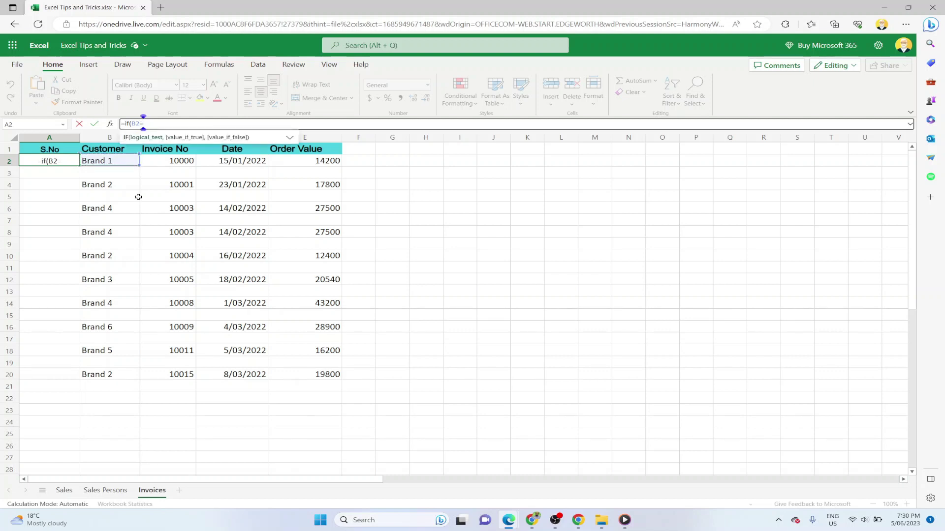
type("\"\",")
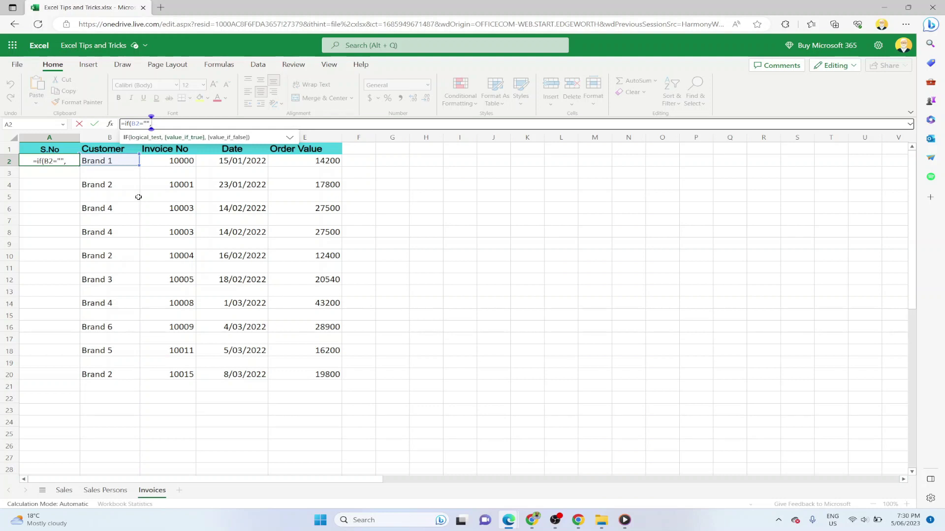
type("\"\",counta")
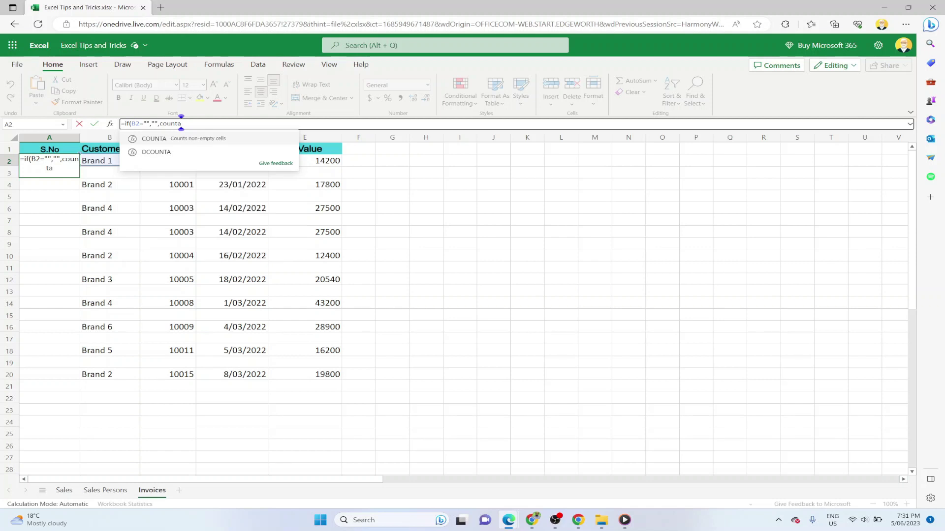
type("(")
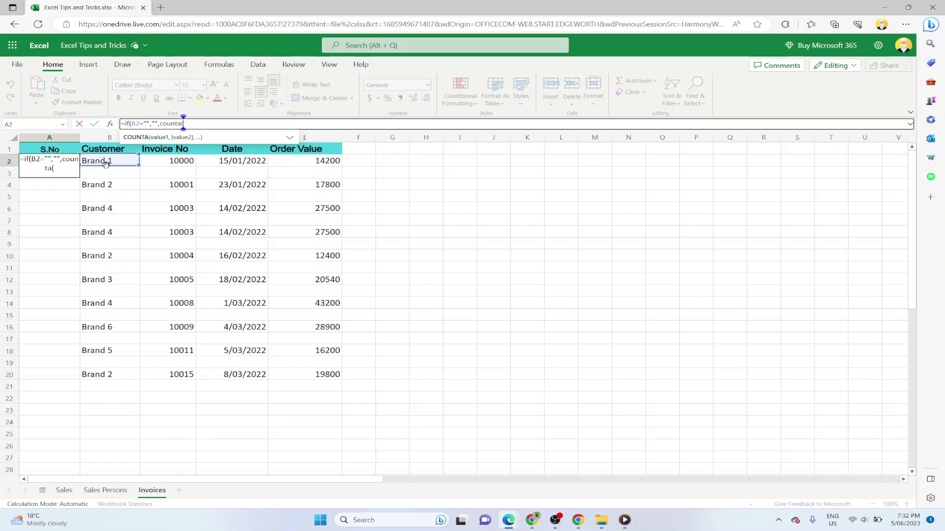
type("$B$2")
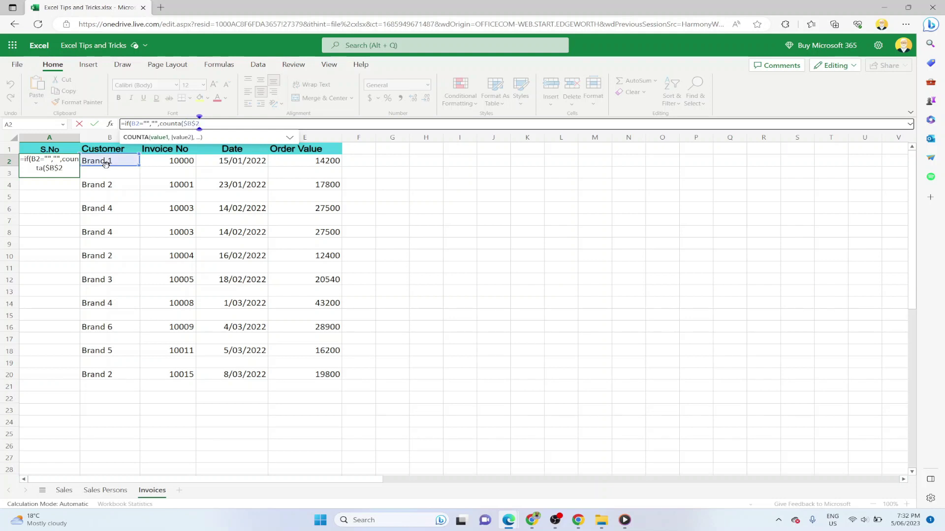
type(":")
type("B2)")
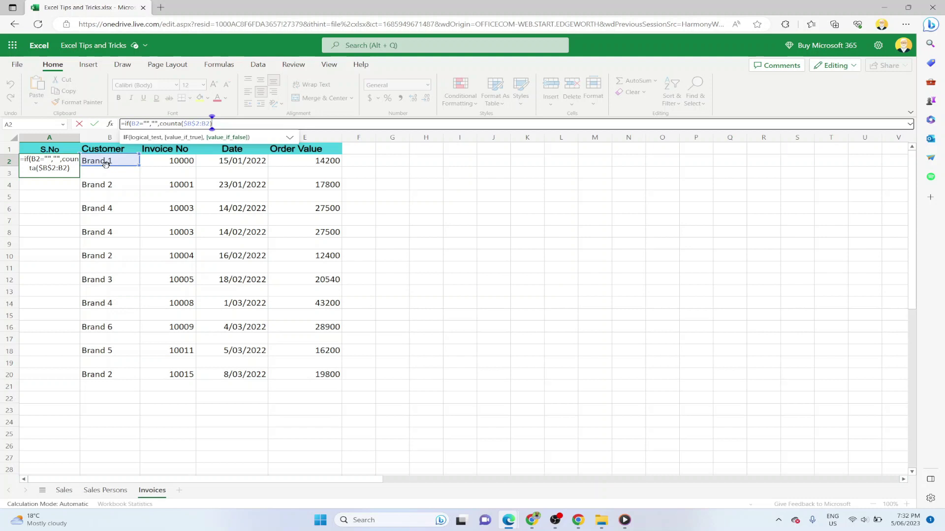
type(")")
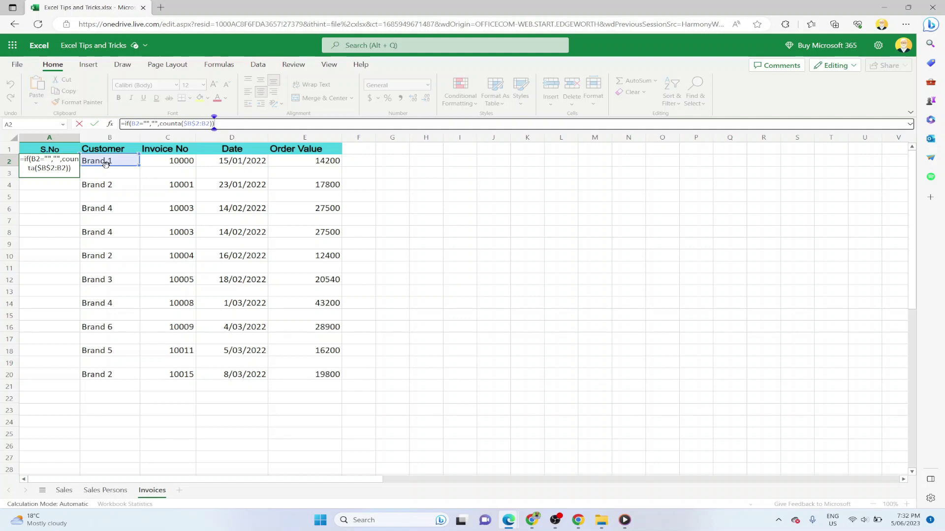
Commit the A2 formula and fill it down column A to row 20.
key("Return")
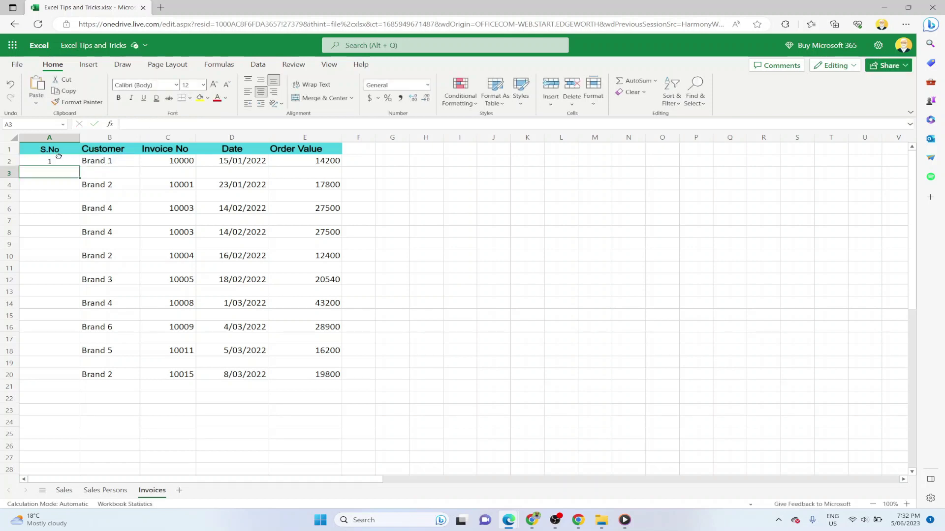
left_click(59, 158)
left_click_drag(80, 167, 62, 378)
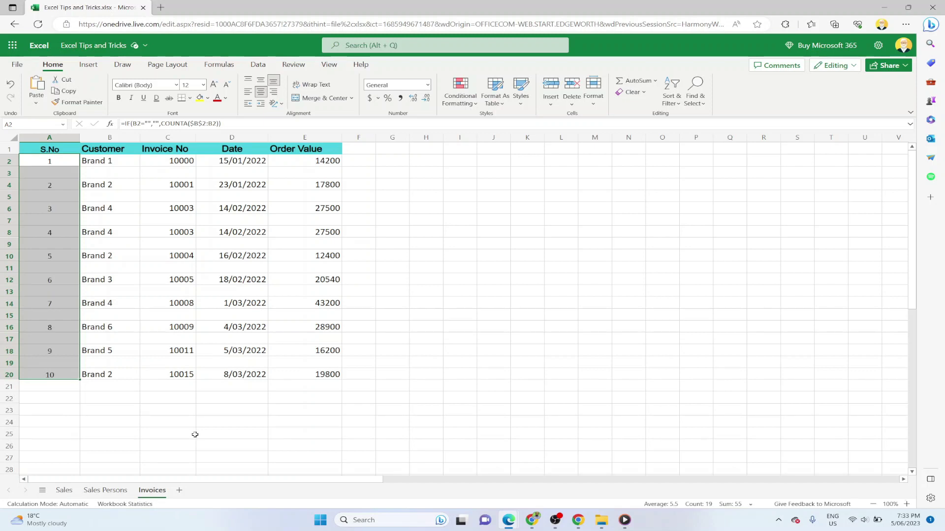
Test the numbering by clearing row 8's Brand 4 data, then undo the deletion.
left_click_drag(35, 237, 309, 233)
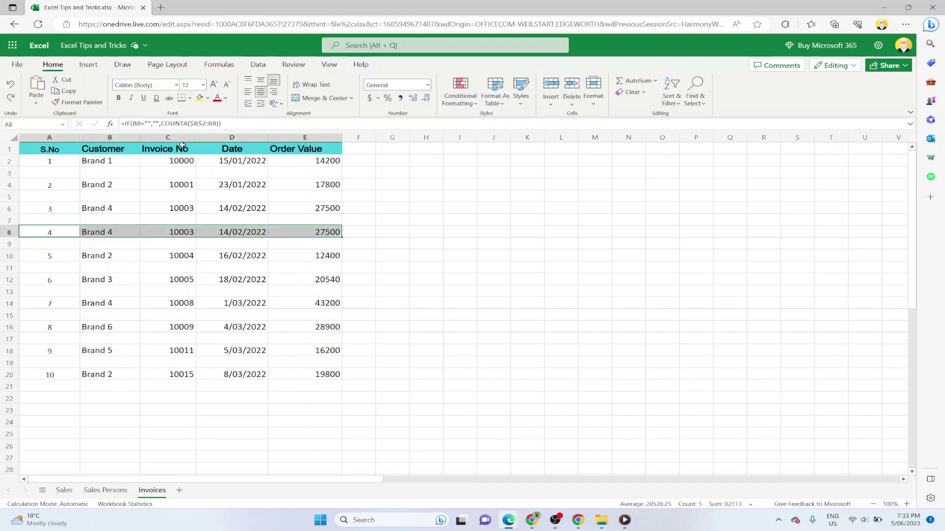
key("Delete")
left_click(392, 421)
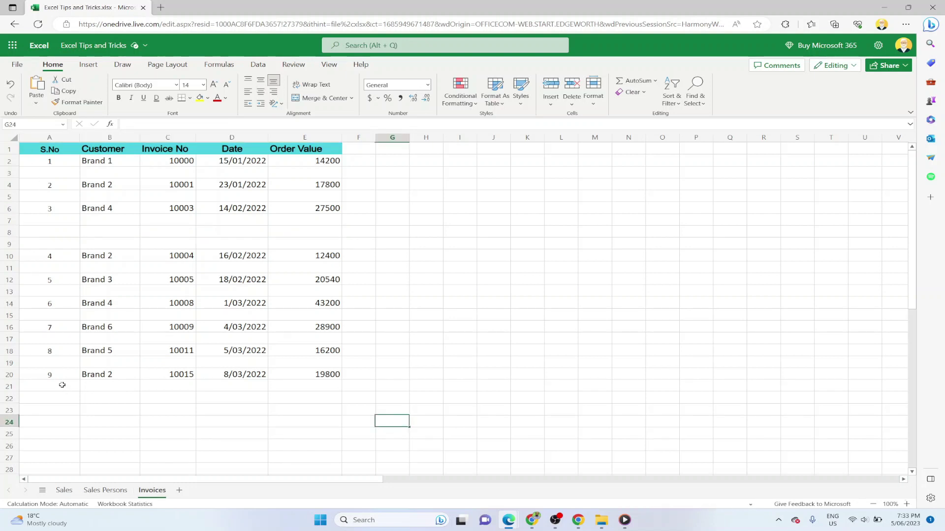
key("ctrl+z")
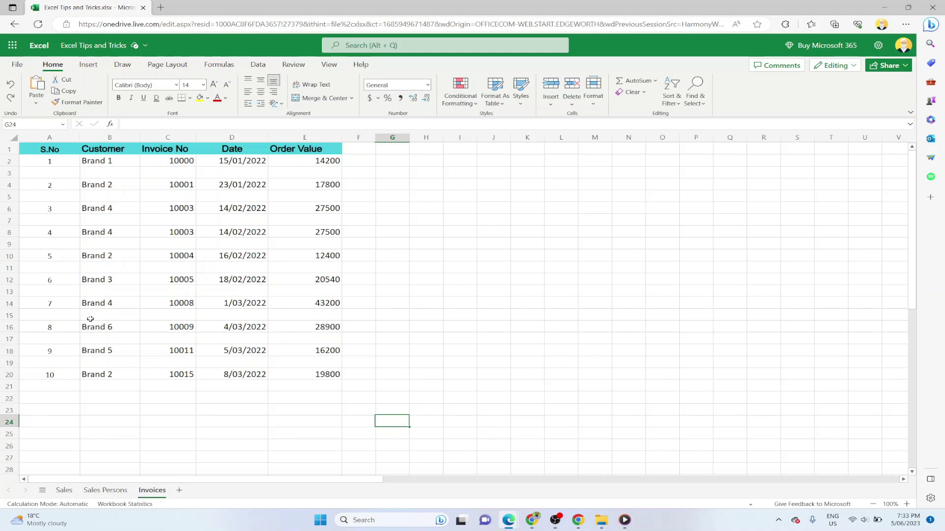
left_click(74, 161)
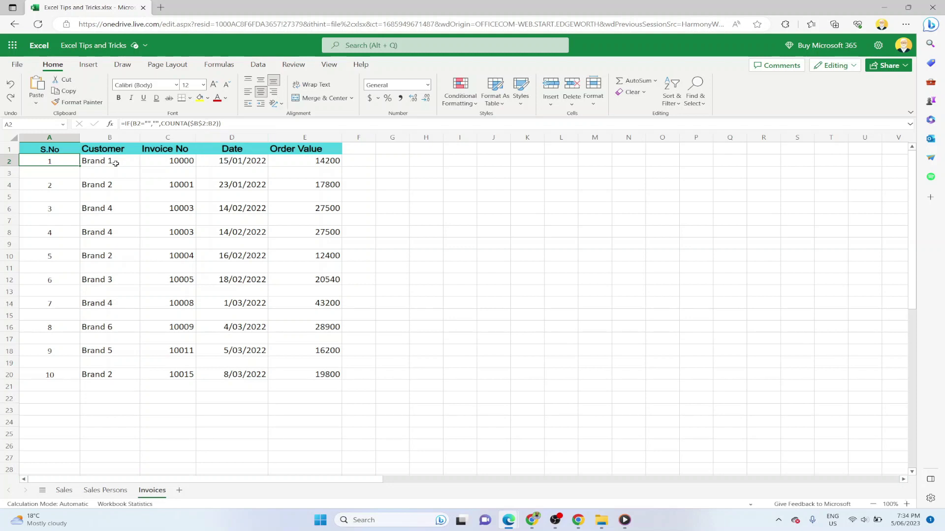
left_click(60, 172)
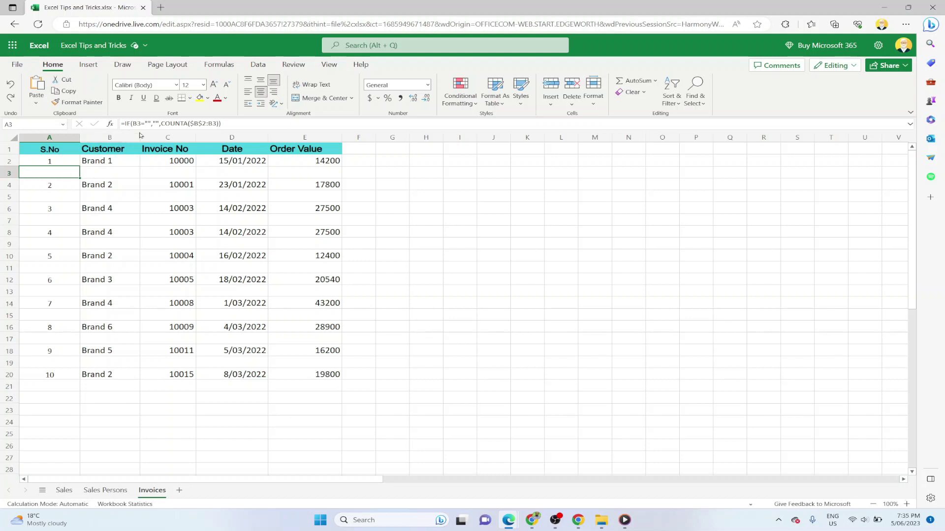
left_click(119, 176)
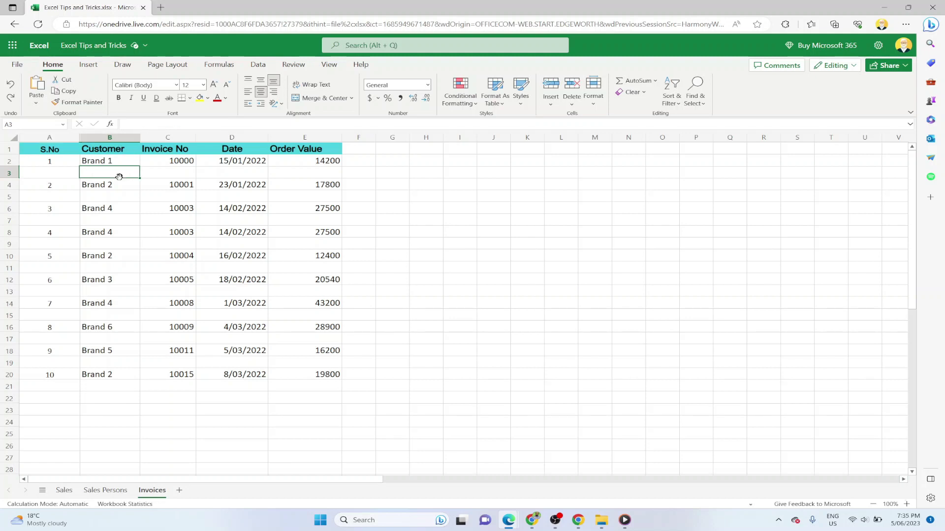
left_click(67, 174)
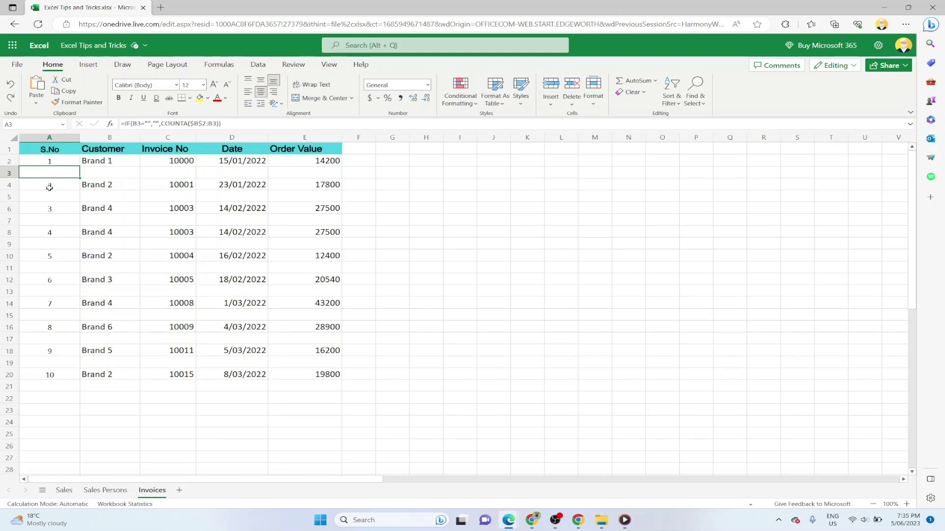
left_click(49, 186)
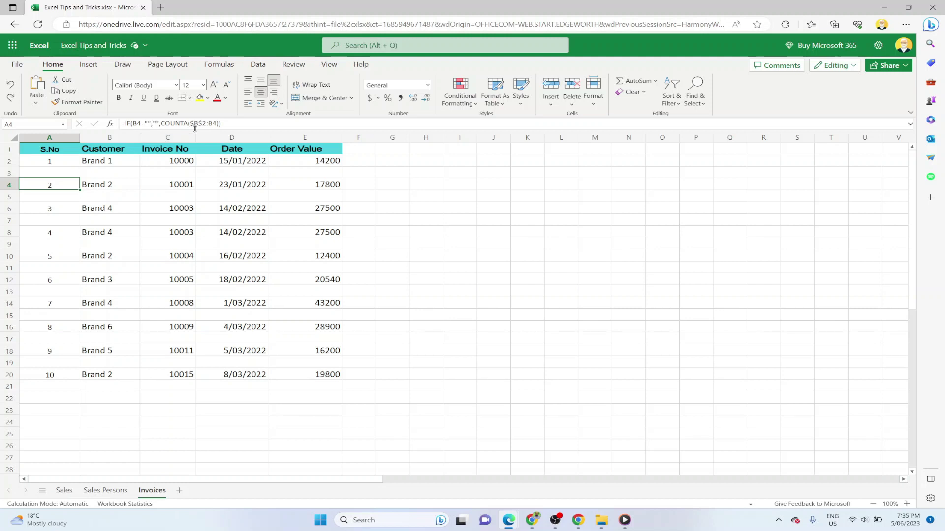
left_click(136, 161)
key("Down")
key("Down")
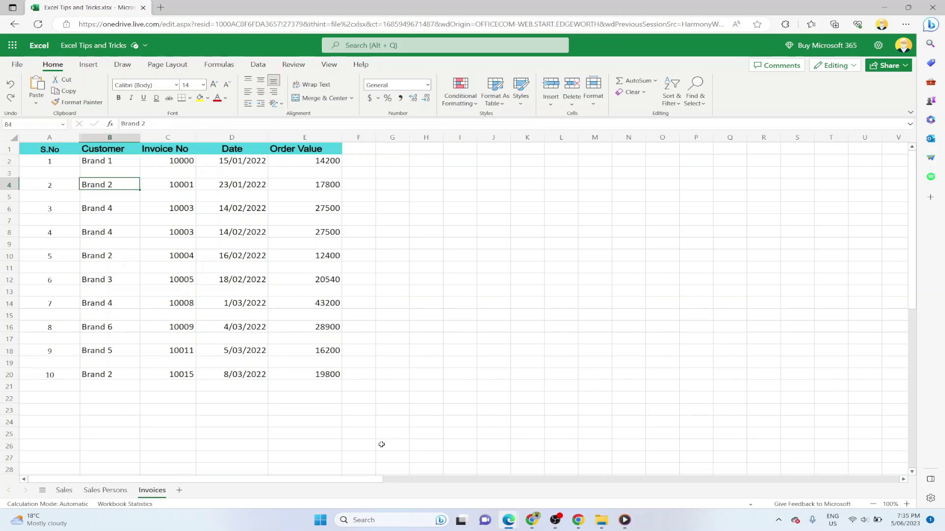
left_click(62, 187)
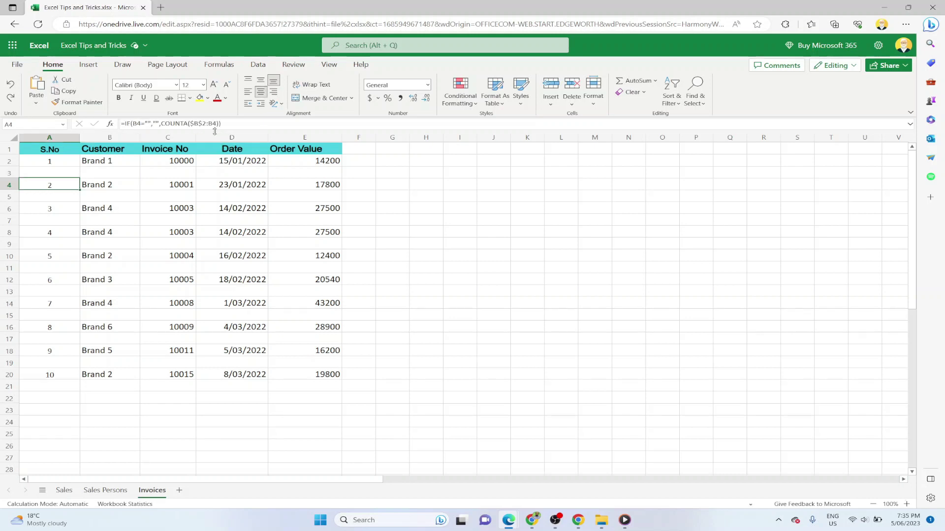
left_click(61, 197)
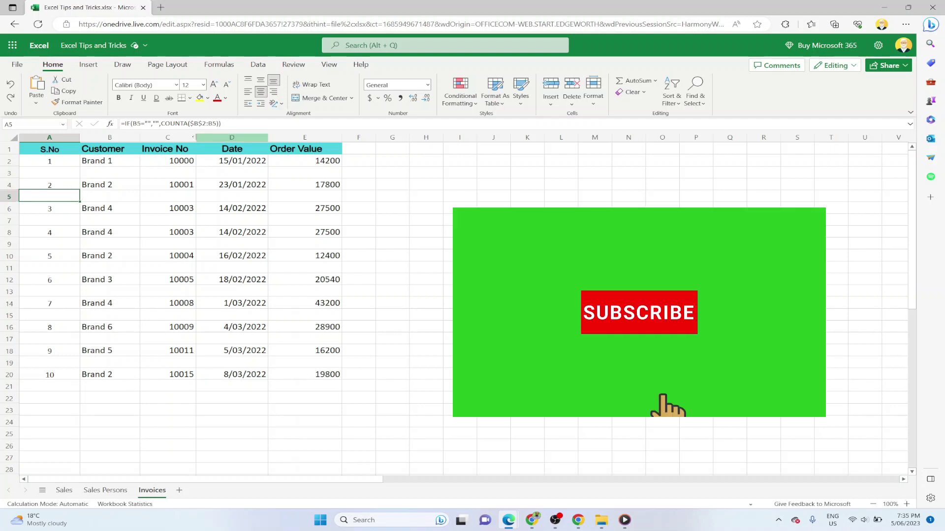
left_click(49, 213)
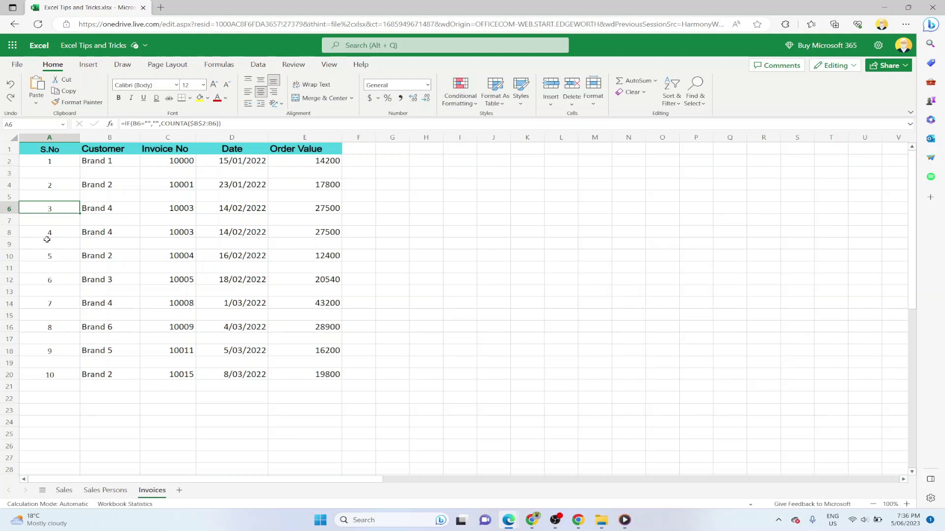
left_click_drag(109, 161, 109, 208)
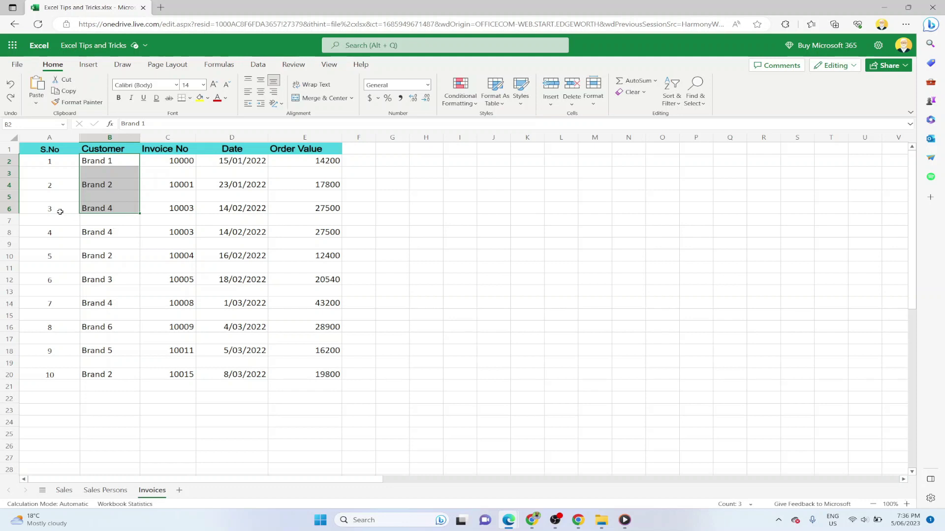
left_click(52, 233)
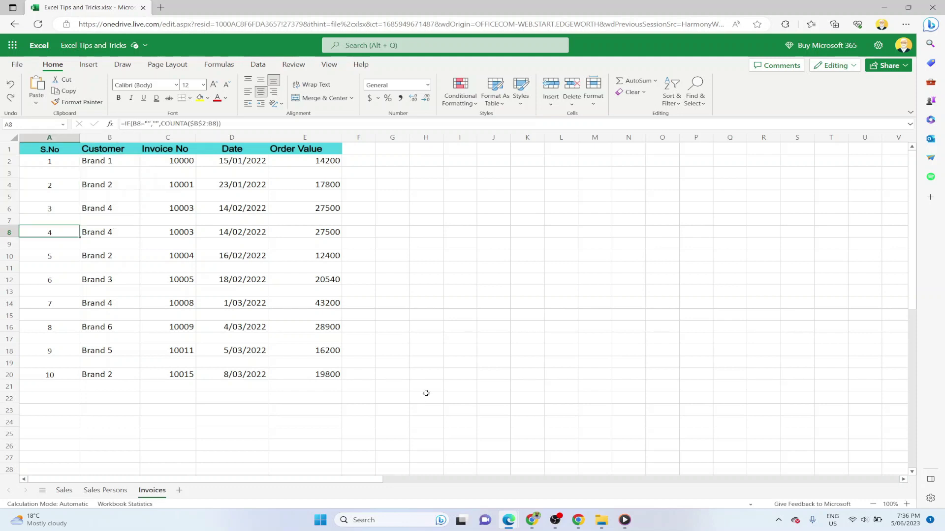